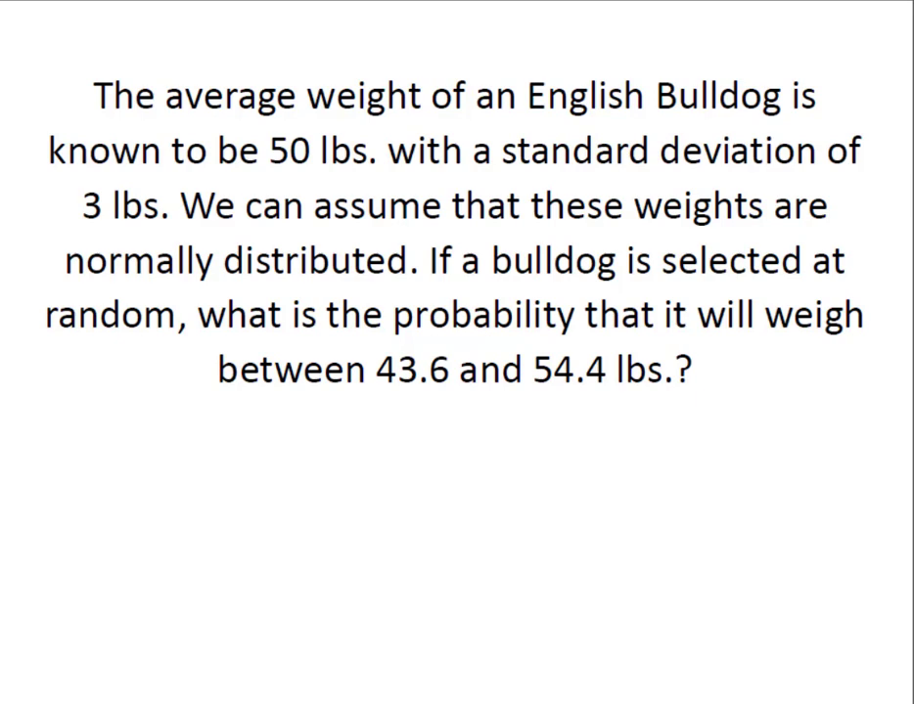
# Step: On the normal-curve slide, draw arrows marking the areas below 54.4 and 43.6 lbs
pyautogui.press('Right')
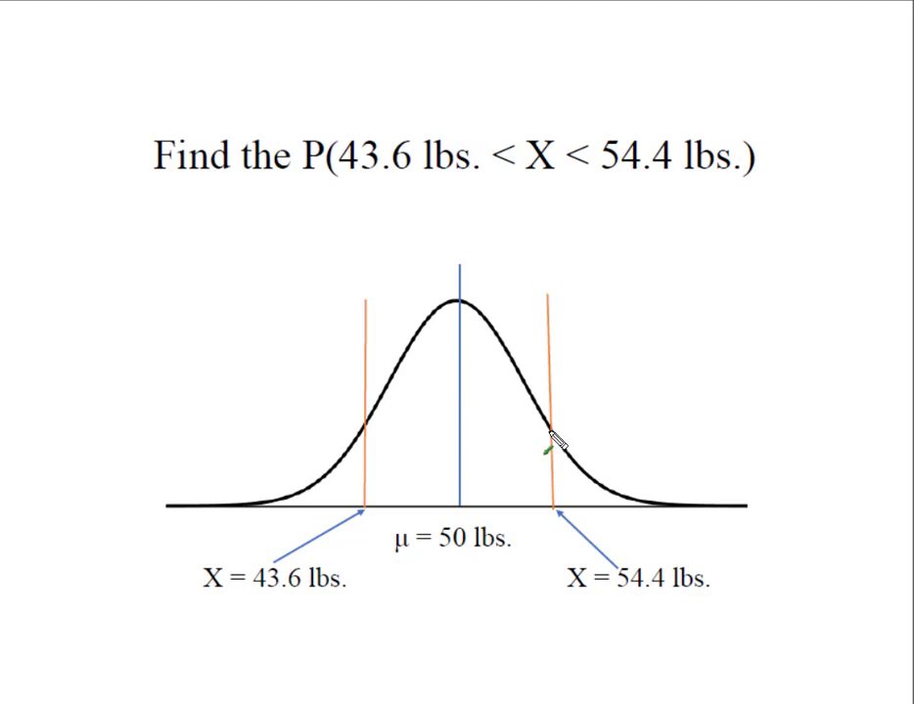
pyautogui.moveTo(551, 433)
pyautogui.mouseDown()
pyautogui.moveTo(452, 428)
pyautogui.moveTo(363, 442)
pyautogui.moveTo(232, 434)
pyautogui.mouseUp()
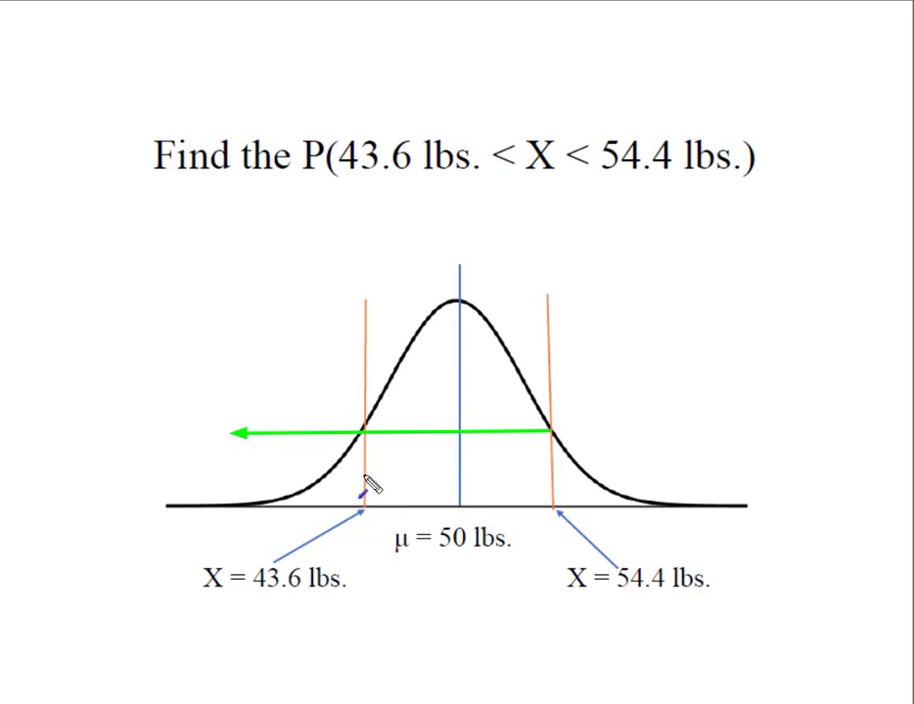
pyautogui.moveTo(363, 475)
pyautogui.mouseDown()
pyautogui.moveTo(315, 476)
pyautogui.moveTo(308, 493)
pyautogui.moveTo(231, 475)
pyautogui.moveTo(235, 489)
pyautogui.moveTo(235, 479)
pyautogui.mouseUp()
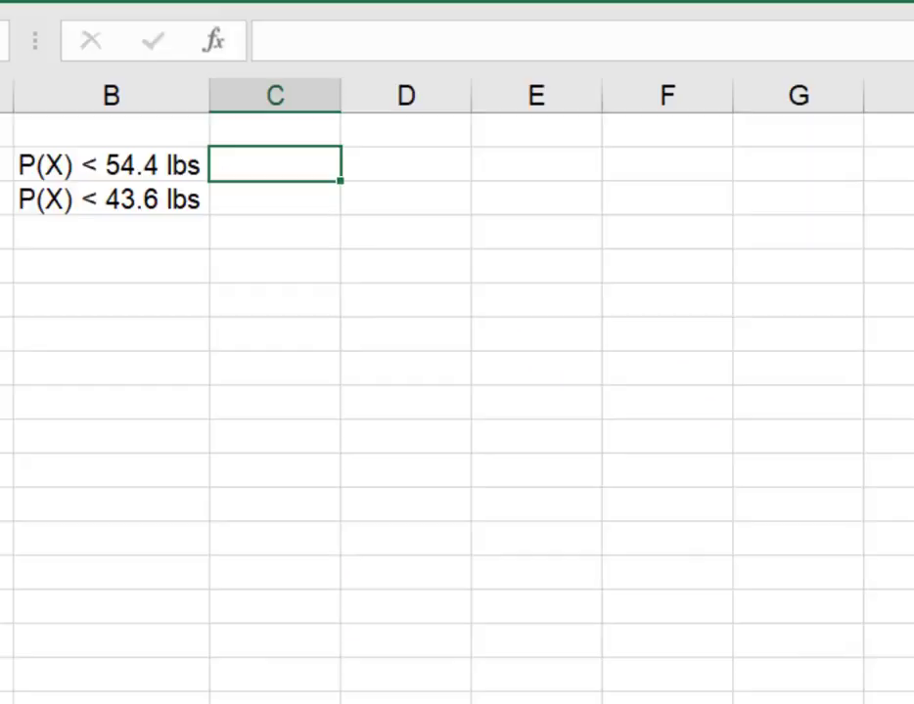
# Step: Search functions for 'Normal' and insert NORM.DIST beside P(X) < 54.4 lbs
pyautogui.click(216, 41)
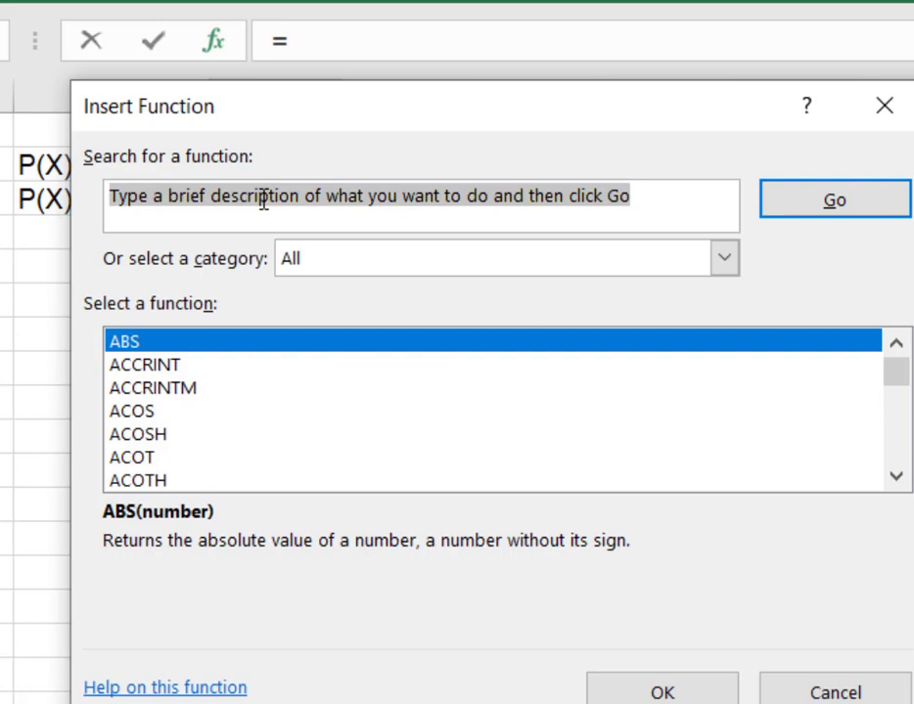
pyautogui.write('N')
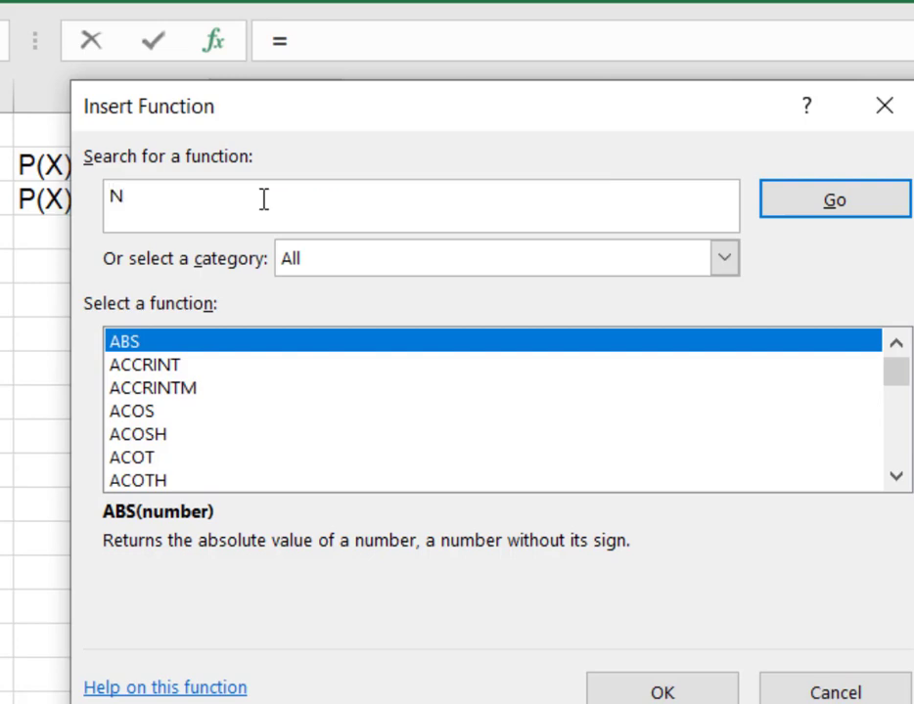
pyautogui.write('ormal')
pyautogui.click(831, 206)
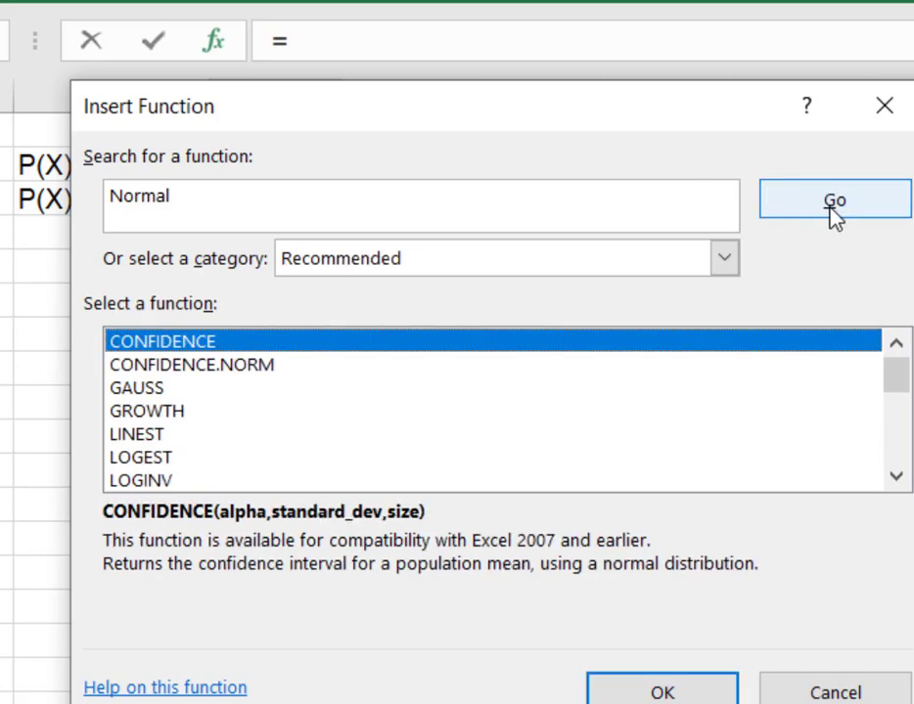
pyautogui.scroll(-2, 342, 385)
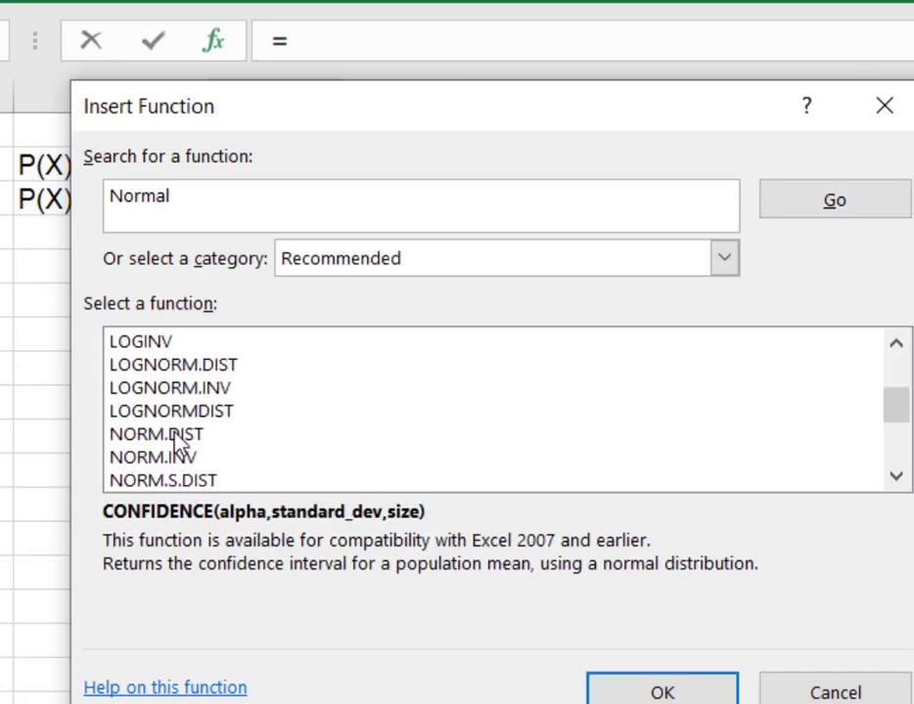
pyautogui.click(176, 440)
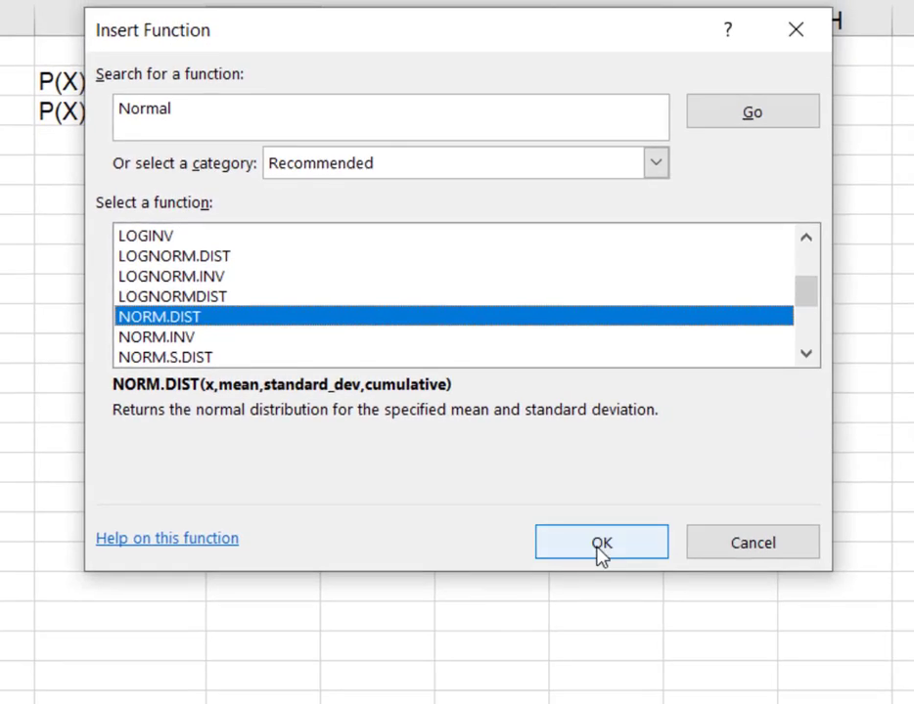
pyautogui.click(601, 544)
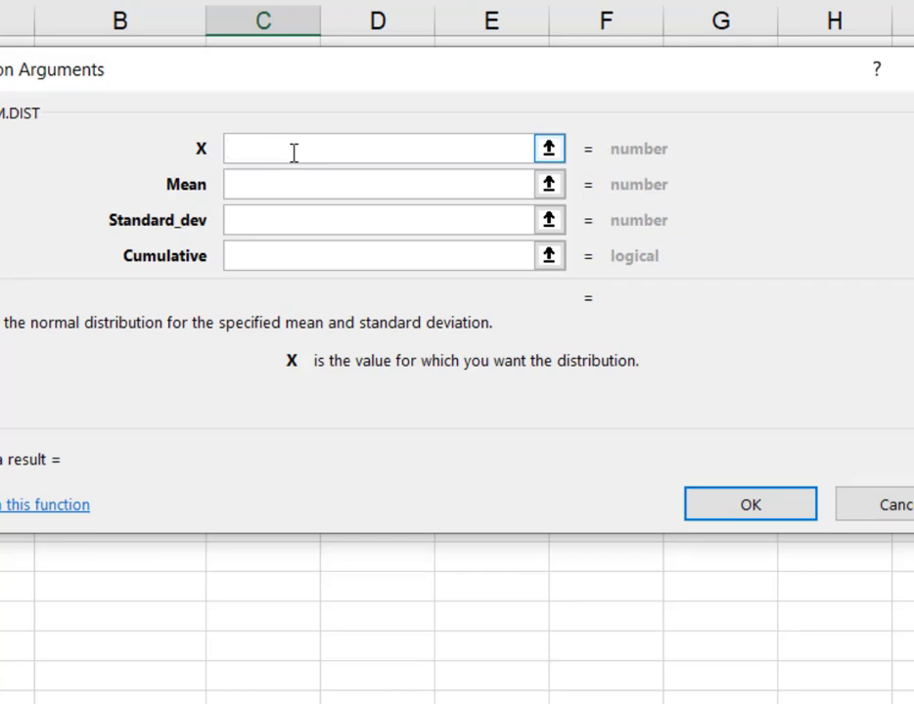
# Step: Give NORM.DIST X 54.4, mean 50.0, standard deviation 3.0 and cumulative TRUE
pyautogui.write('54.4')
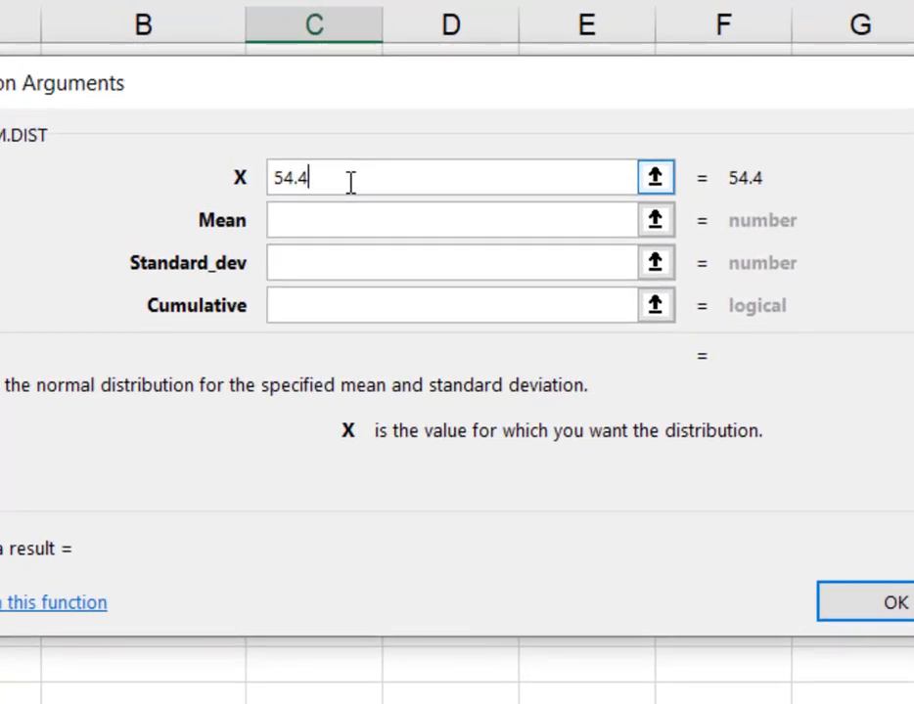
pyautogui.press('Tab')
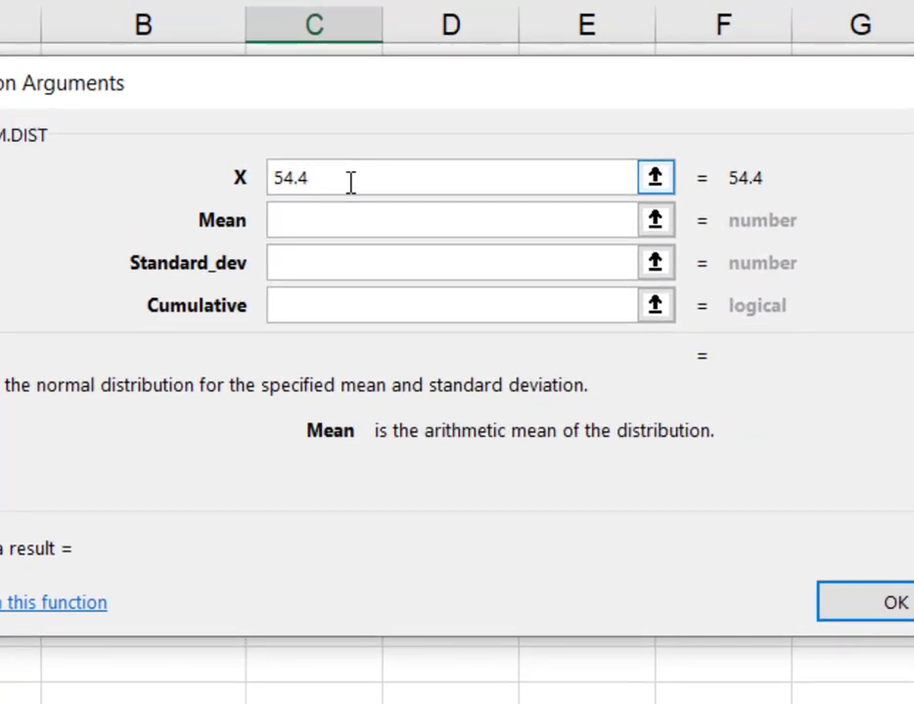
pyautogui.write('50.0')
pyautogui.press('Tab')
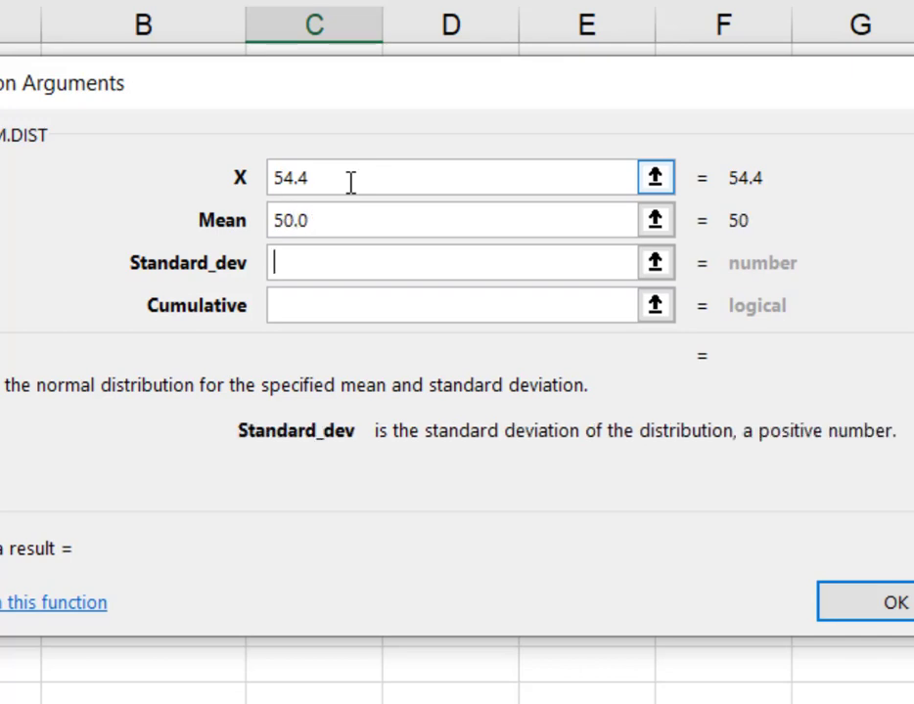
pyautogui.write('3.0')
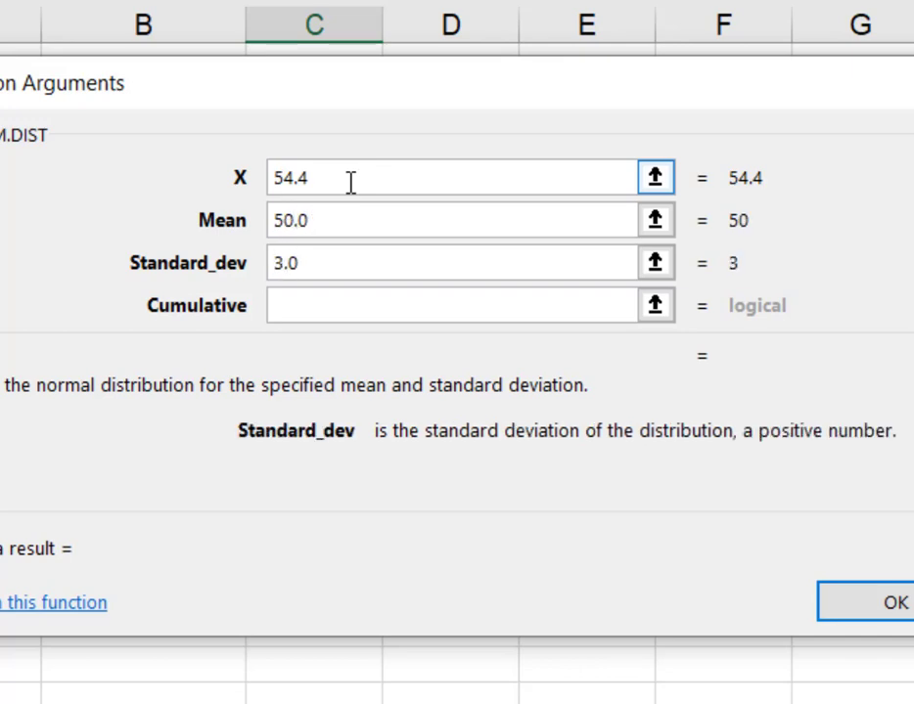
pyautogui.press('Tab')
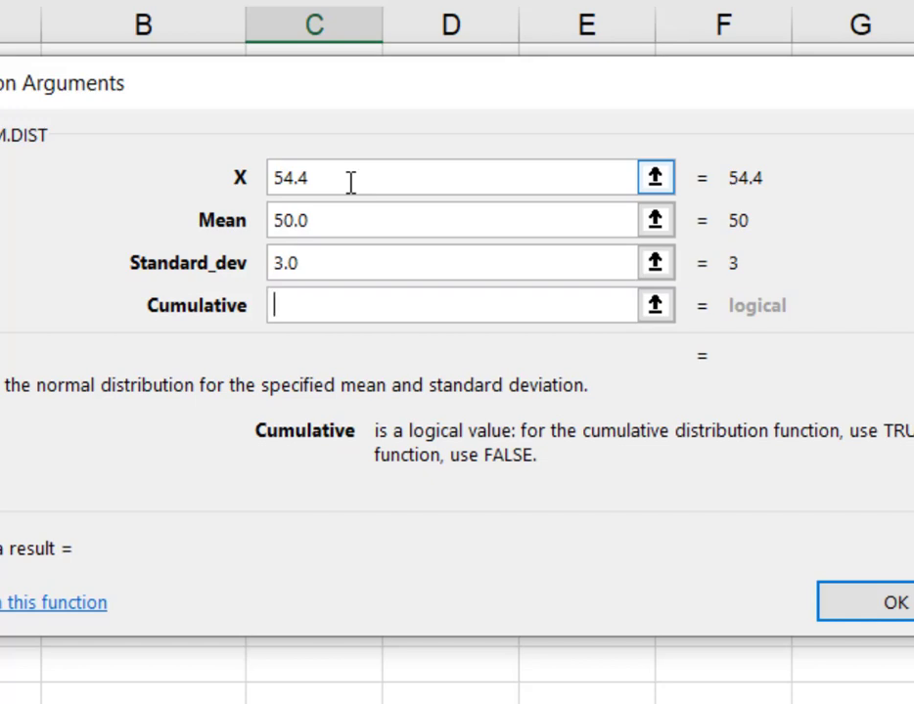
pyautogui.write('TRU')
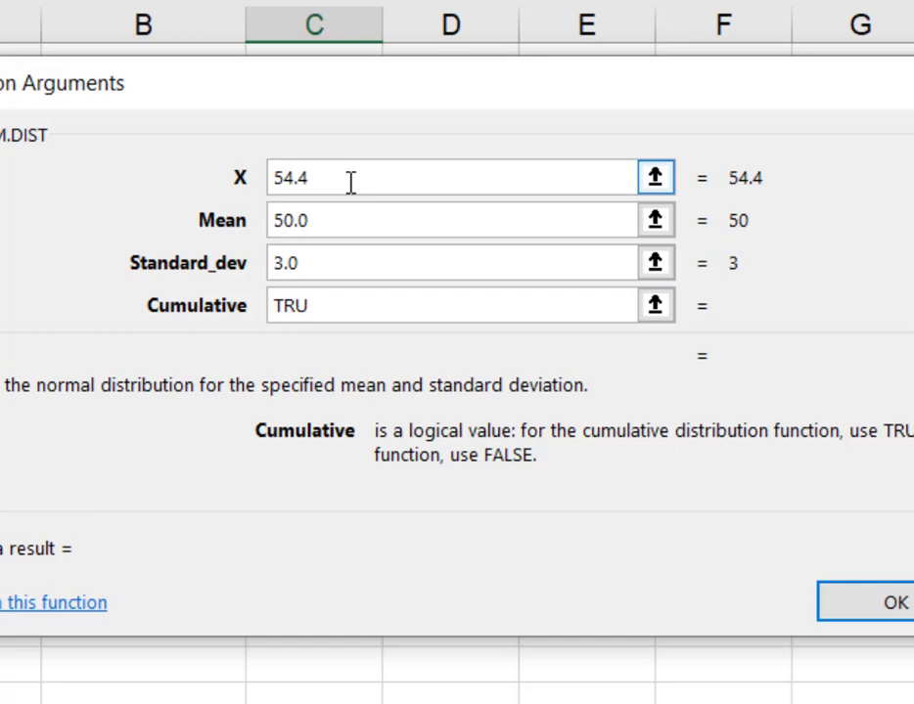
pyautogui.write('E')
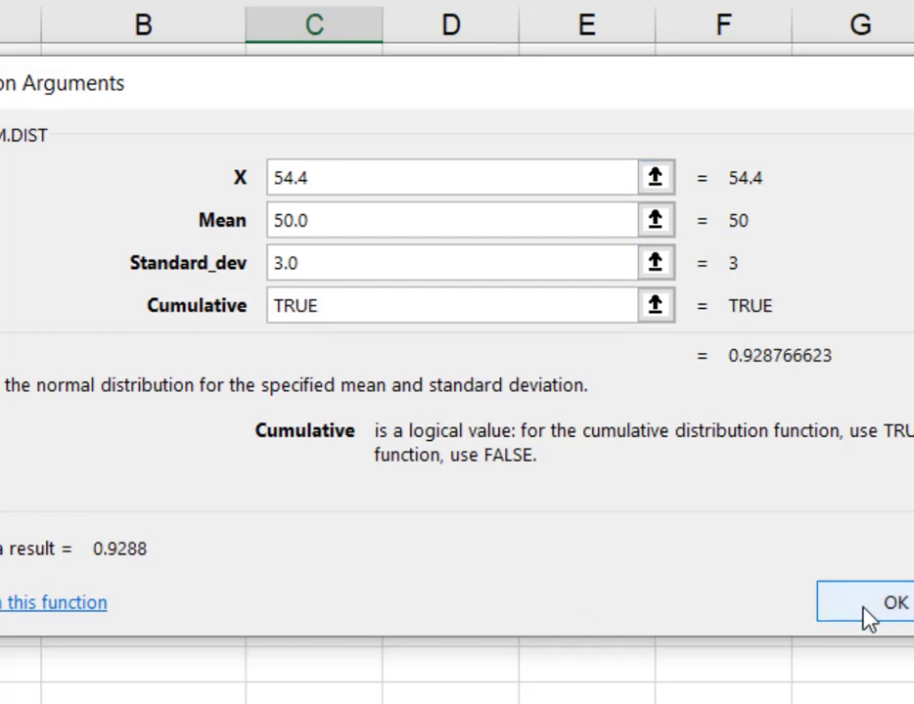
pyautogui.click(891, 620)
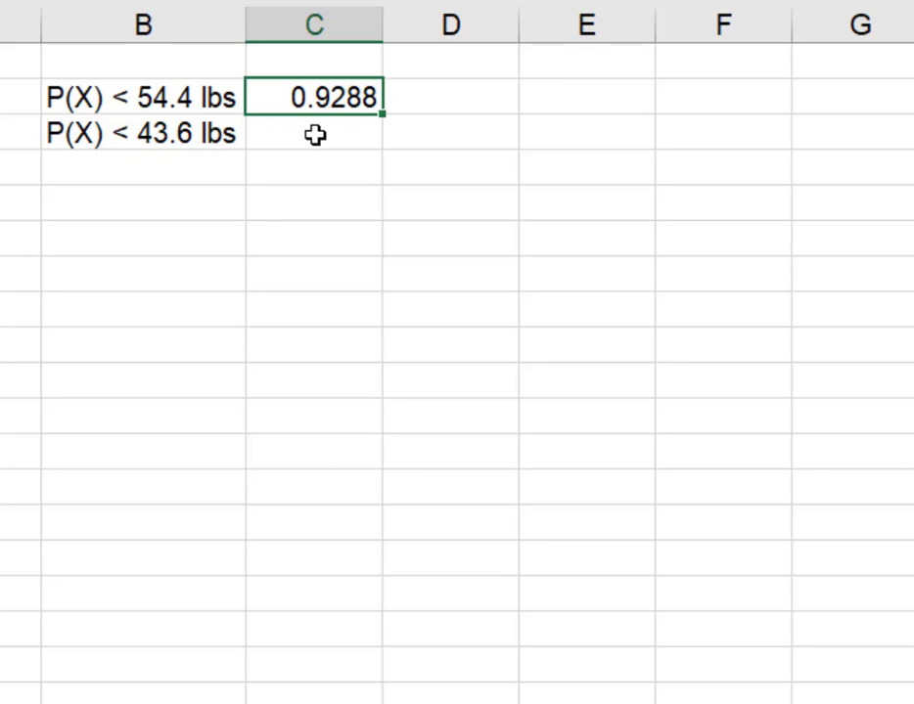
# Step: Start a NORM.DIST formula in the empty cell beside P(X) < 43.6 lbs
pyautogui.click(315, 135)
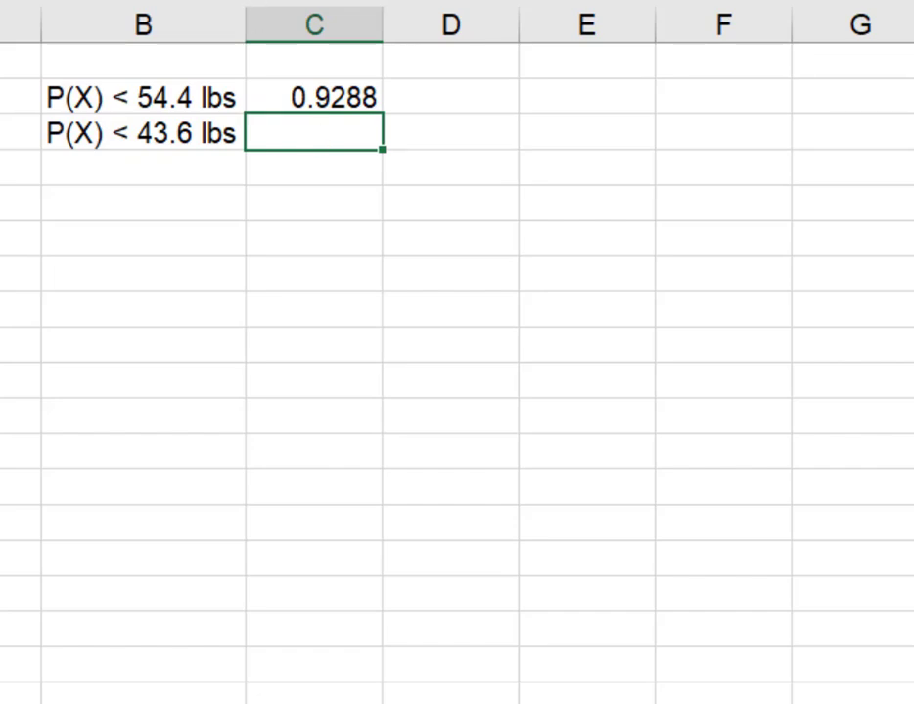
pyautogui.write('=')
pyautogui.hotkey('shift', 'F3')
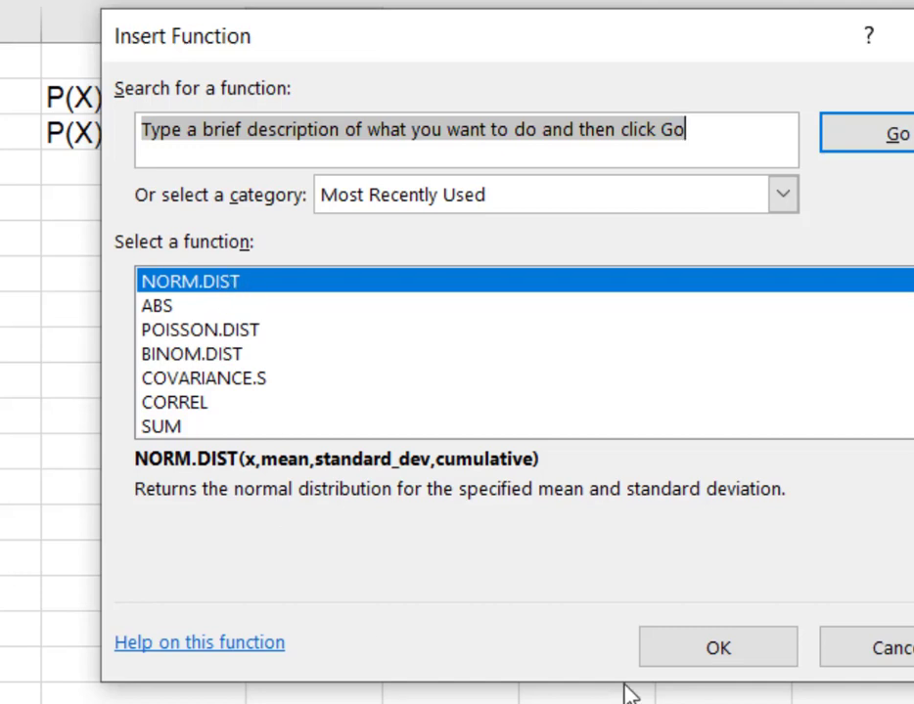
pyautogui.click(668, 653)
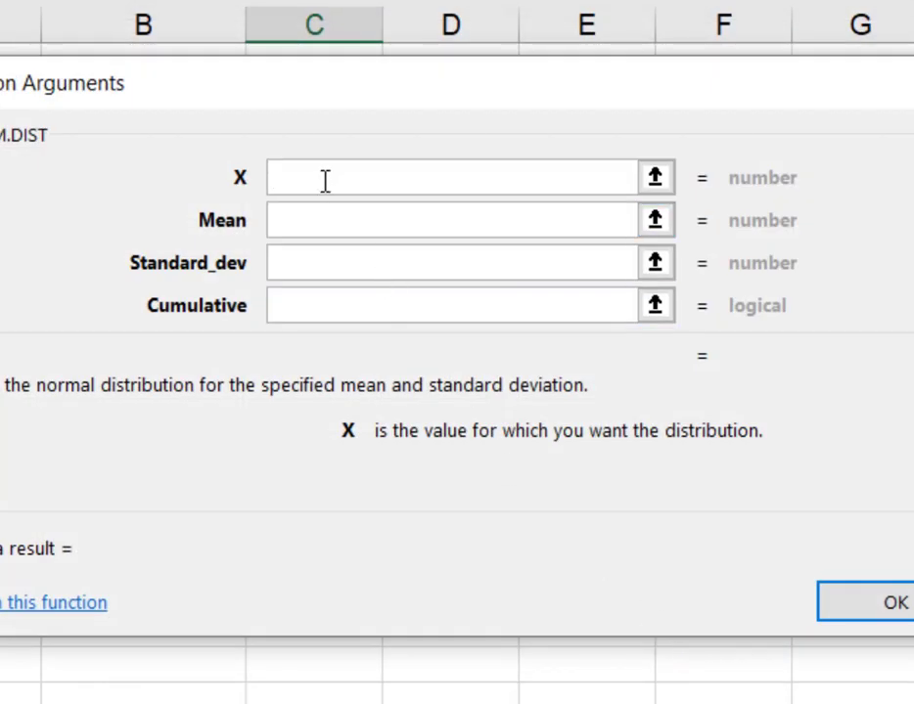
# Step: Enter X 43.6, mean 50.0, standard deviation 3.0, cumulative TRUE, giving 0.0164
pyautogui.write('4')
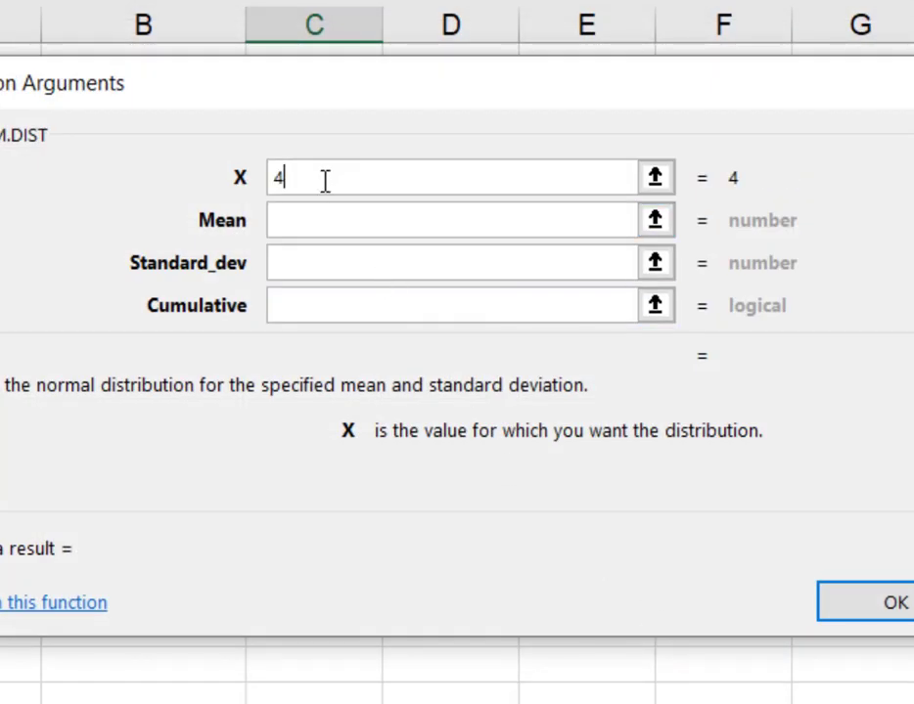
pyautogui.write('3.6')
pyautogui.press('Tab')
pyautogui.write('50.0')
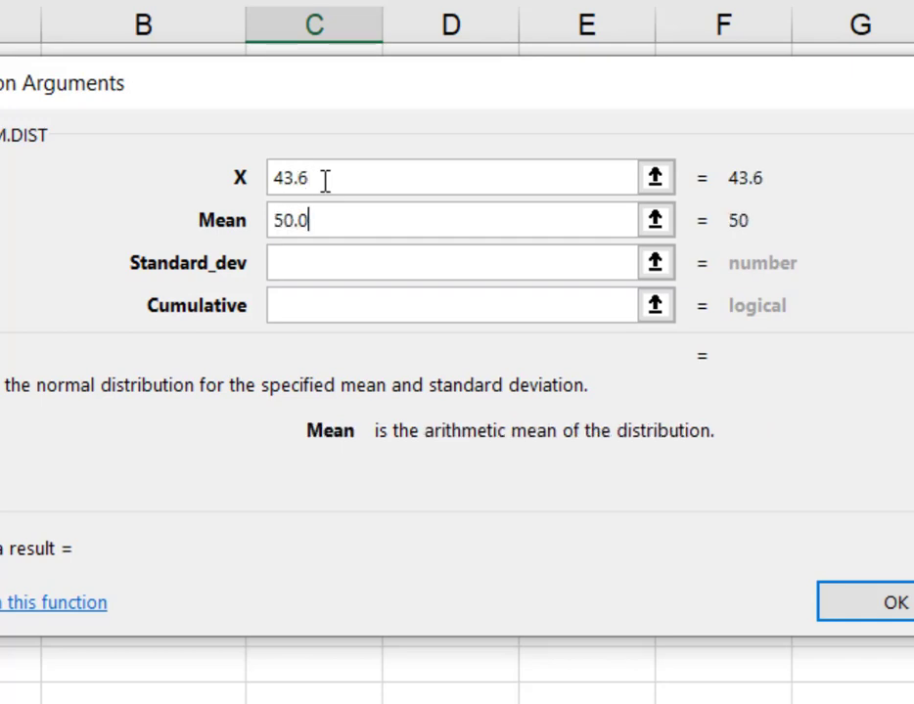
pyautogui.press('Tab')
pyautogui.write('3.0')
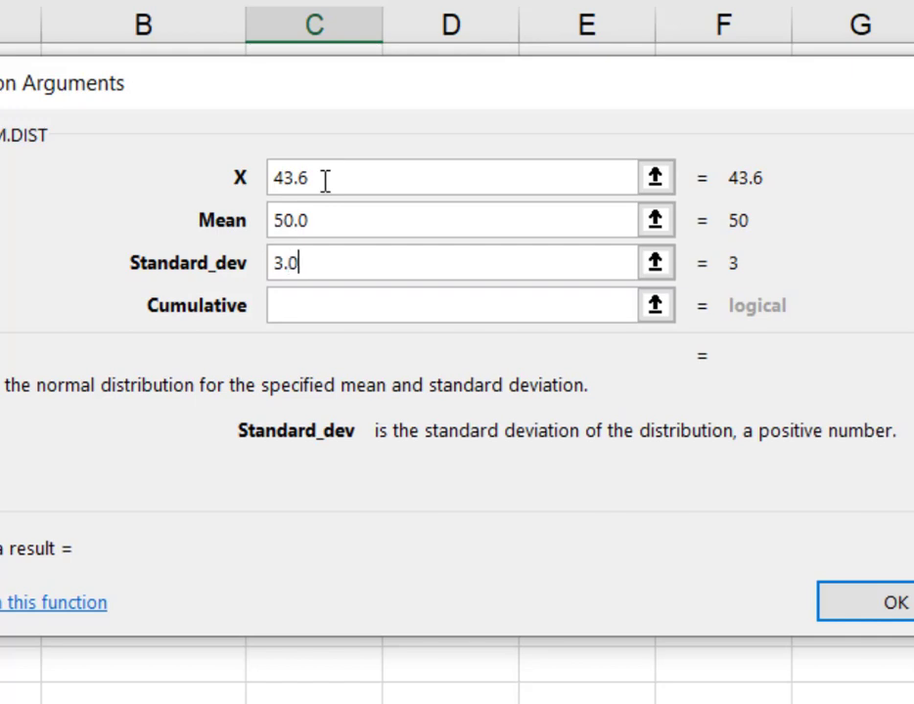
pyautogui.press('Tab')
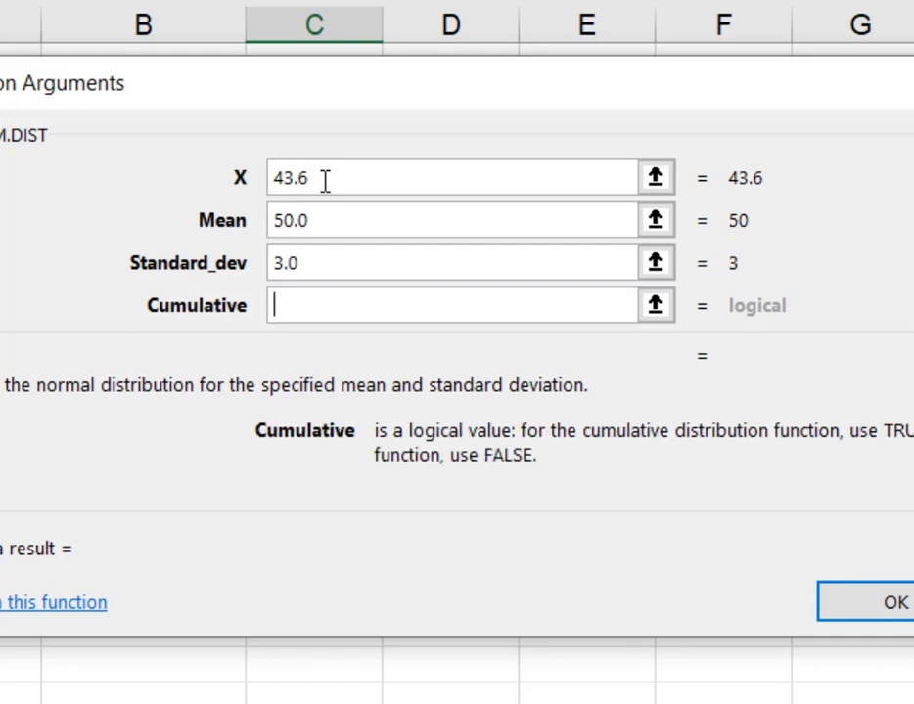
pyautogui.write('TRUE')
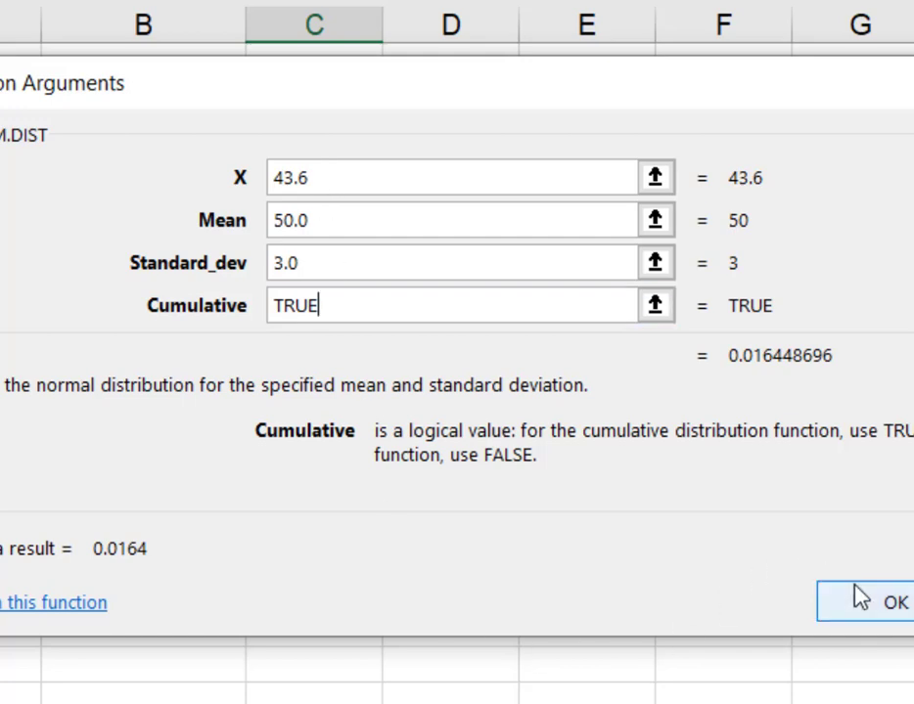
pyautogui.click(861, 609)
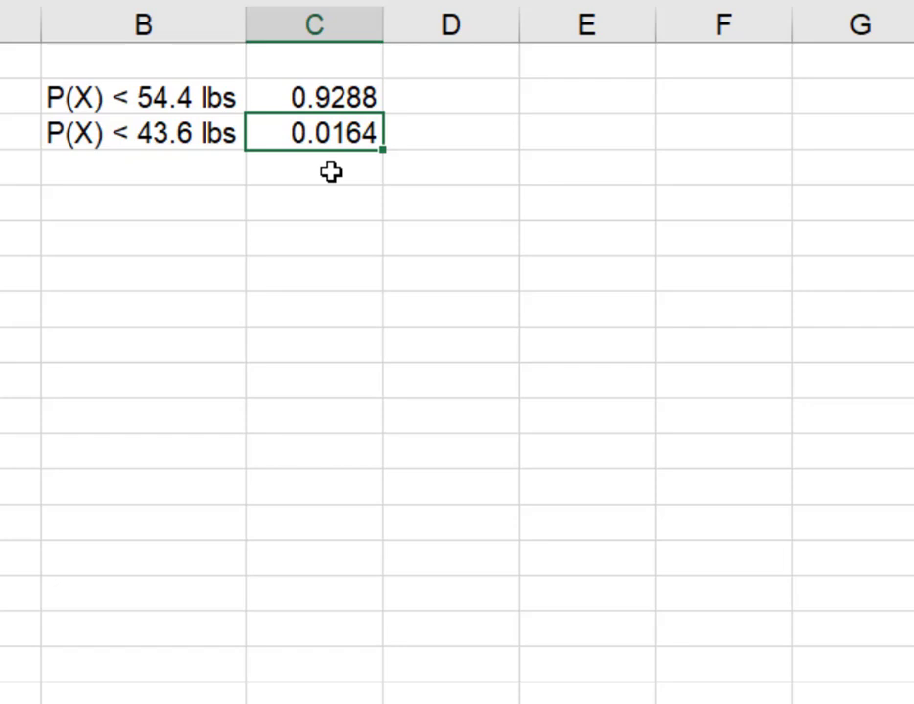
# Step: Enter =C2-C3 in C4 to get the difference 0.9123
pyautogui.click(331, 172)
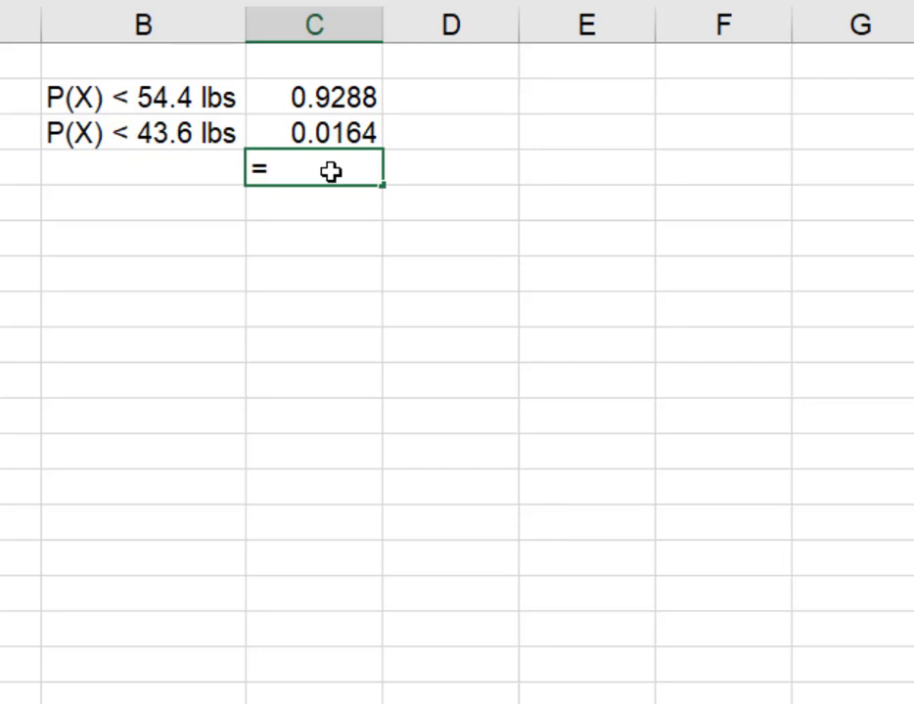
pyautogui.write('=')
pyautogui.click(328, 94)
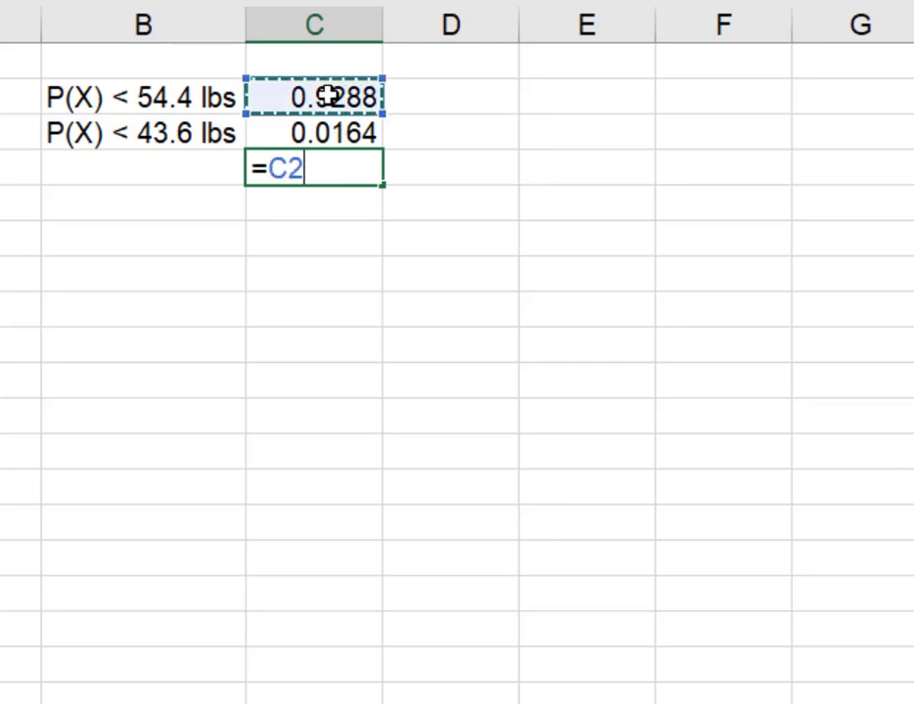
pyautogui.write('-')
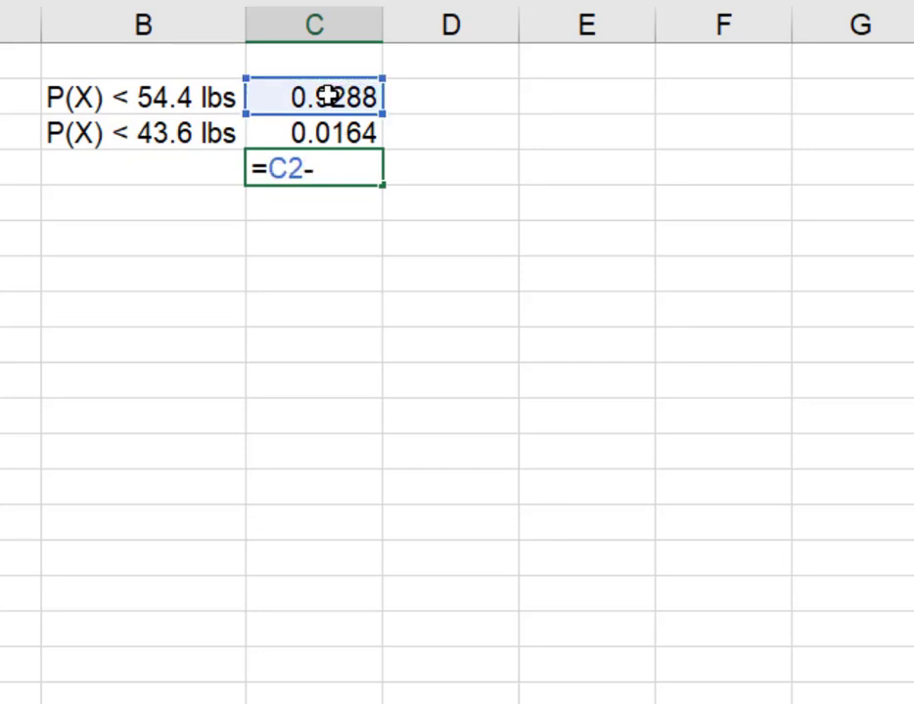
pyautogui.click(329, 134)
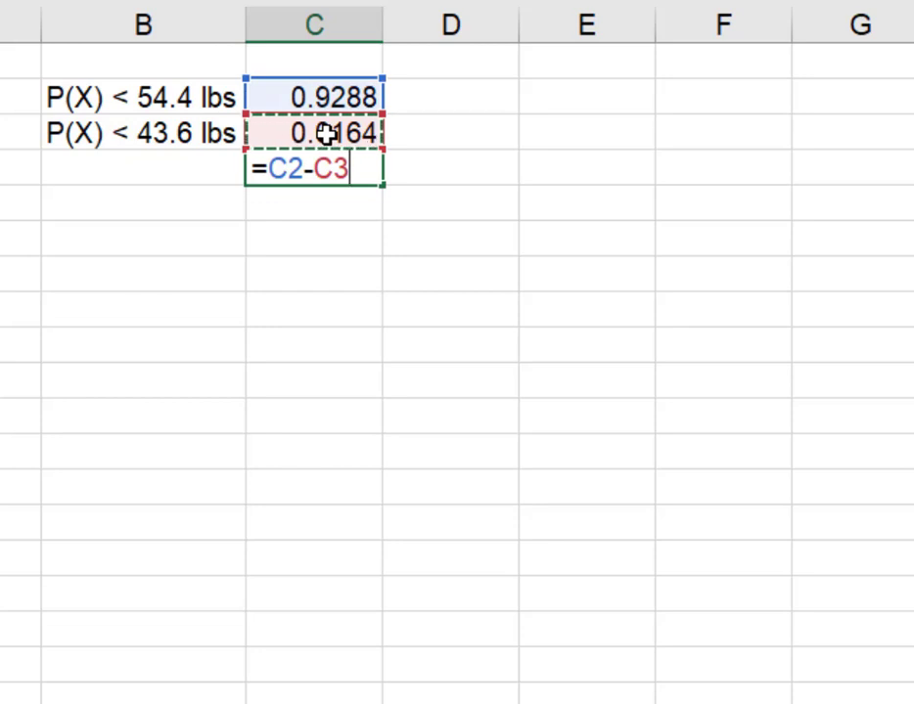
pyautogui.press('Return')
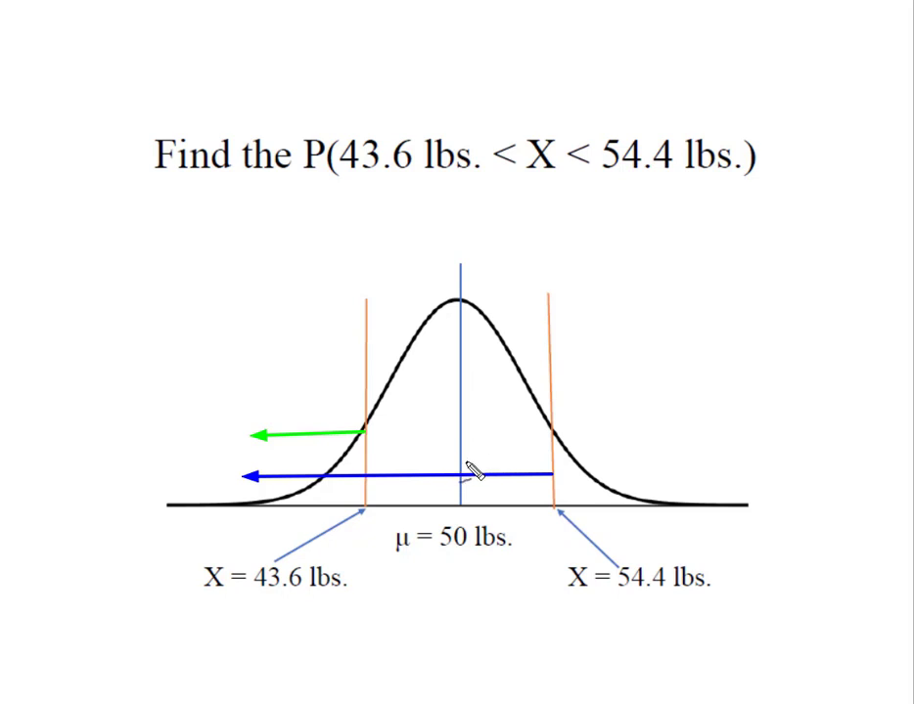
# Step: Ink .9288 and .0164 beside the arrows and trace the 43.6 lbs line in blue
pyautogui.click(410, 458)
pyautogui.moveTo(435, 436)
pyautogui.mouseDown()
pyautogui.moveTo(435, 450)
pyautogui.moveTo(455, 462)
pyautogui.moveTo(460, 446)
pyautogui.moveTo(468, 456)
pyautogui.moveTo(483, 450)
pyautogui.moveTo(483, 463)
pyautogui.mouseUp()
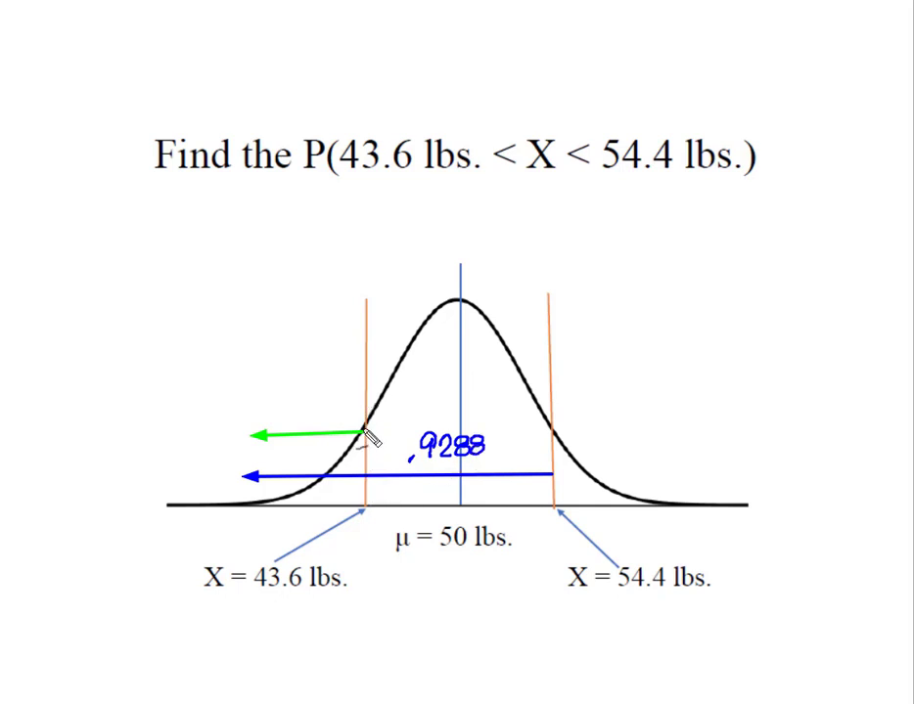
pyautogui.moveTo(366, 303); pyautogui.dragTo(369, 502)
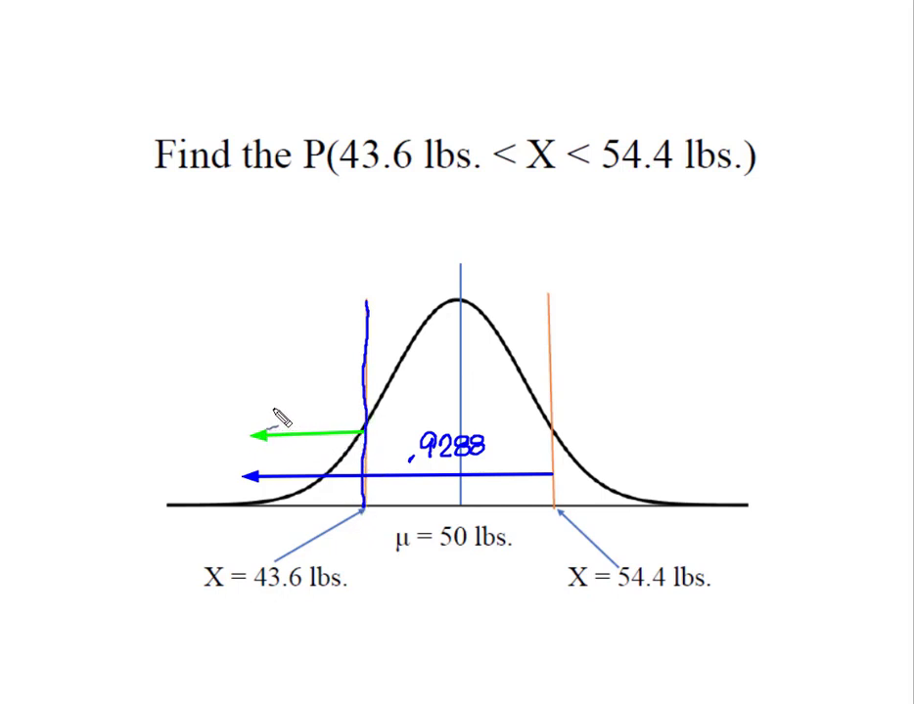
pyautogui.click(247, 415)
pyautogui.moveTo(274, 393)
pyautogui.mouseDown()
pyautogui.moveTo(275, 404)
pyautogui.moveTo(288, 397)
pyautogui.moveTo(288, 412)
pyautogui.moveTo(331, 395)
pyautogui.moveTo(326, 409)
pyautogui.mouseUp()
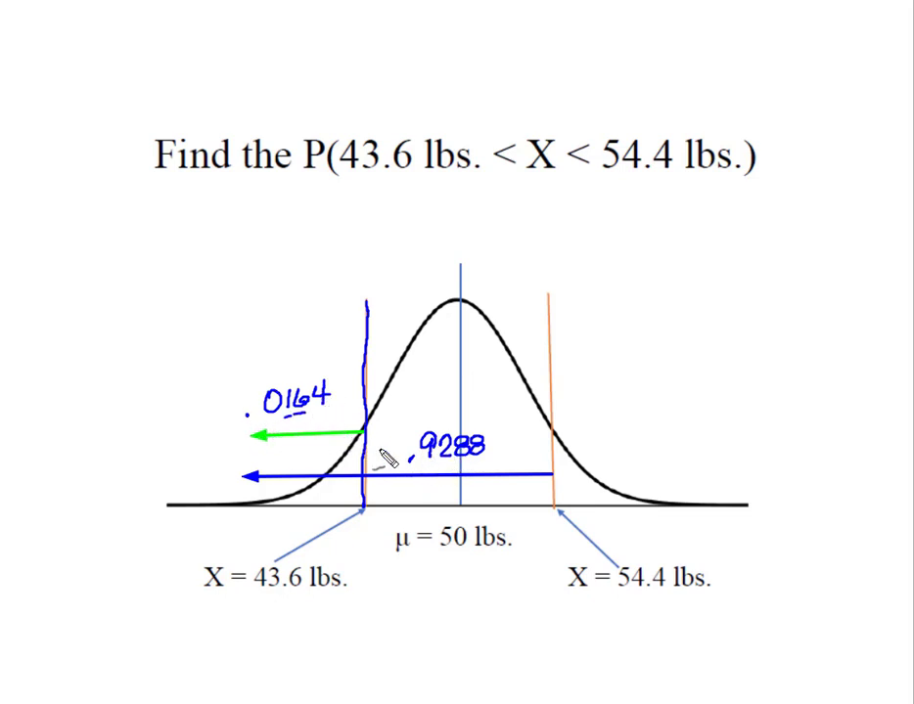
# Step: Shade the tail left of 43.6 lbs, strike out .9288 and begin writing .9123
pyautogui.moveTo(266, 393)
pyautogui.mouseDown()
pyautogui.moveTo(341, 446)
pyautogui.moveTo(337, 483)
pyautogui.moveTo(318, 497)
pyautogui.moveTo(341, 500)
pyautogui.mouseUp()
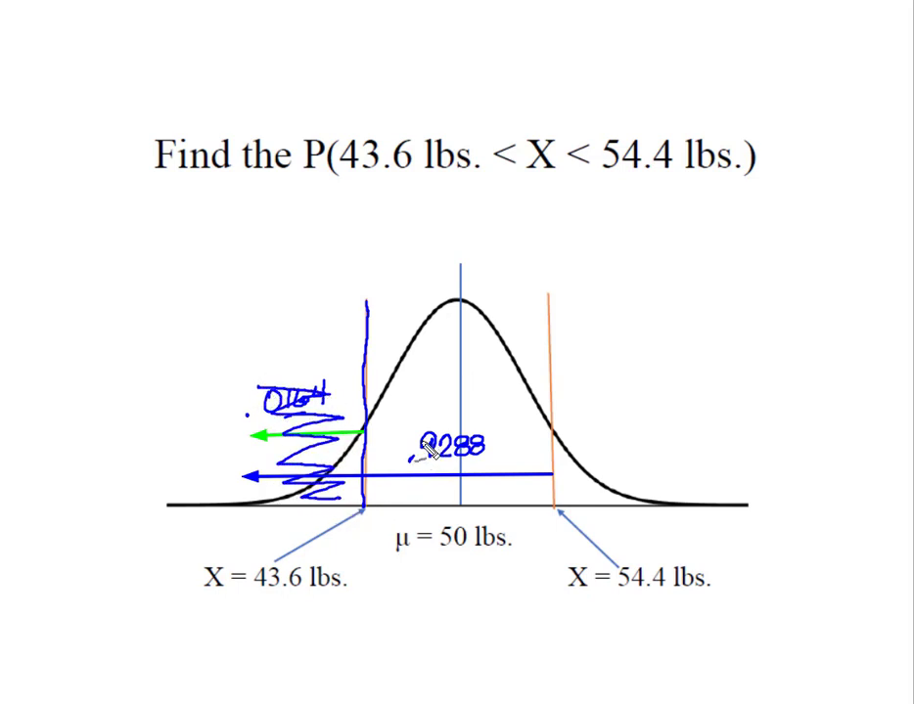
pyautogui.moveTo(426, 443)
pyautogui.mouseDown()
pyautogui.moveTo(489, 450)
pyautogui.moveTo(408, 461)
pyautogui.mouseUp()
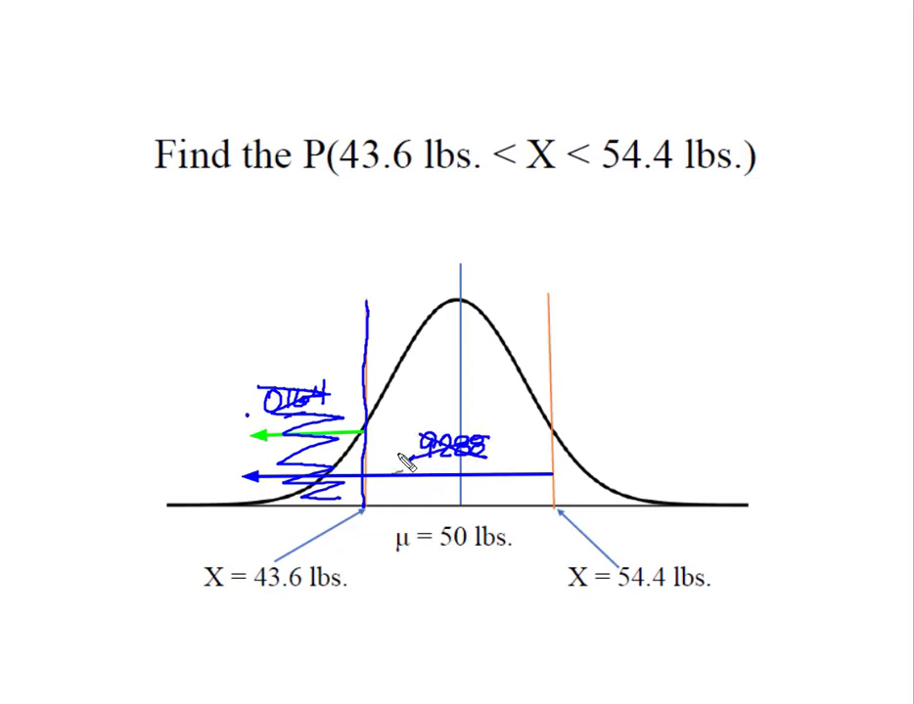
pyautogui.click(419, 402)
pyautogui.moveTo(438, 389)
pyautogui.mouseDown()
pyautogui.moveTo(438, 407)
pyautogui.moveTo(494, 397)
pyautogui.moveTo(483, 405)
pyautogui.moveTo(536, 379)
pyautogui.moveTo(607, 367)
pyautogui.moveTo(656, 375)
pyautogui.moveTo(689, 359)
pyautogui.moveTo(694, 376)
pyautogui.moveTo(714, 364)
pyautogui.moveTo(699, 377)
pyautogui.moveTo(728, 358)
pyautogui.moveTo(724, 378)
pyautogui.moveTo(744, 373)
pyautogui.mouseUp()
# Step: Finish writing .9123 between 43.6 and 54.4 lbs, labelled 91.23%
pyautogui.click(670, 371)
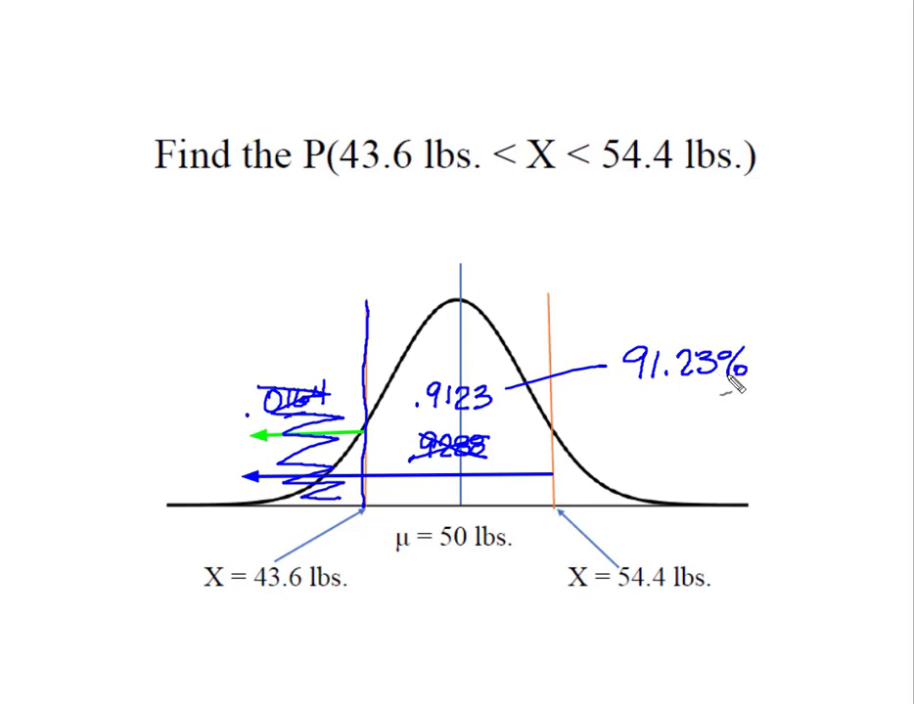